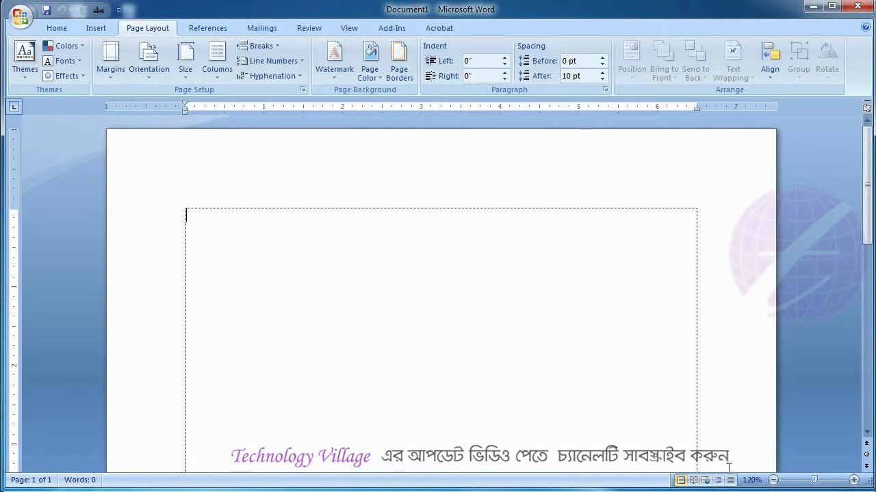
Step: Zoom out to 40% so several pages fit on screen
{"action": "left_click", "coordinate": [773, 480]}
{"action": "left_click", "coordinate": [773, 480]}
{"action": "left_click", "coordinate": [773, 481]}
{"action": "left_click", "coordinate": [773, 481]}
{"action": "left_click", "coordinate": [773, 480]}
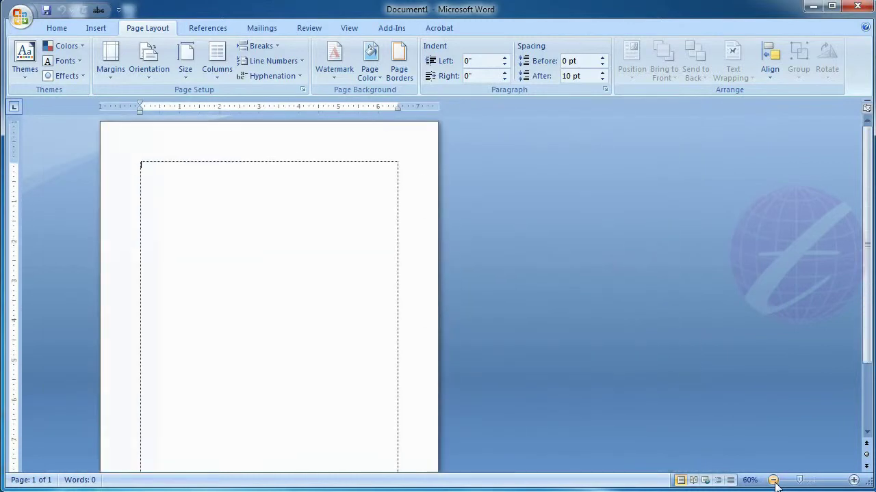
{"action": "left_click", "coordinate": [773, 480]}
{"action": "left_click", "coordinate": [773, 480]}
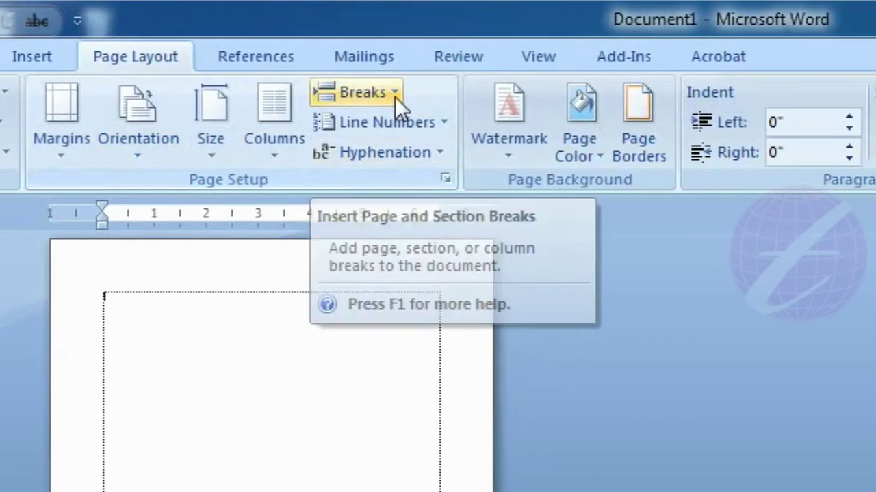
Step: Insert three page breaks to make four pages, then return to the top of page 1
{"action": "left_click", "coordinate": [497, 97]}
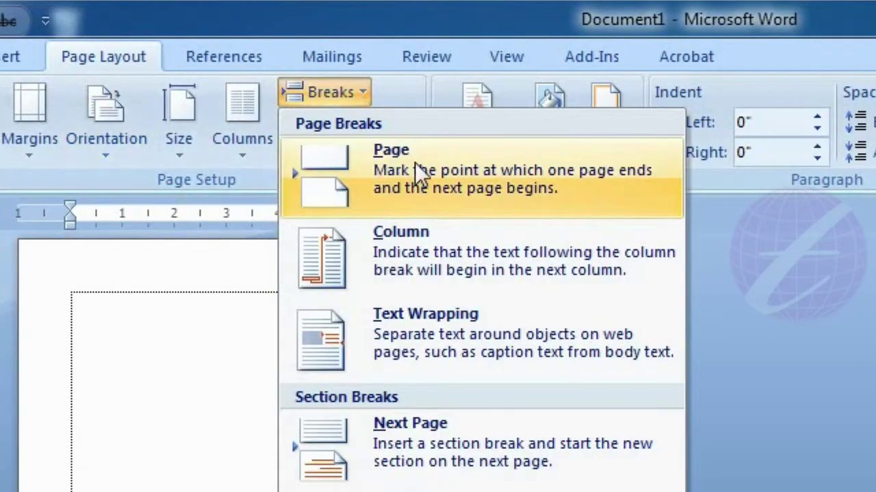
{"action": "left_click", "coordinate": [483, 190]}
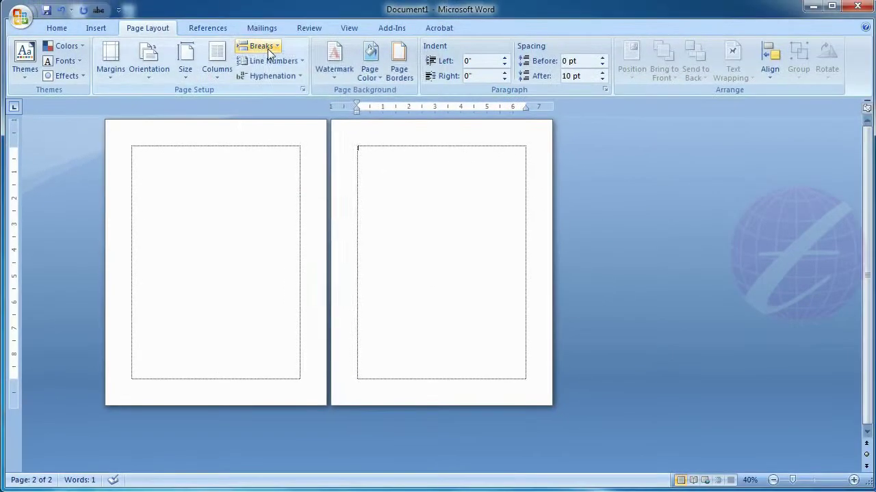
{"action": "left_click", "coordinate": [269, 53]}
{"action": "left_click", "coordinate": [305, 89]}
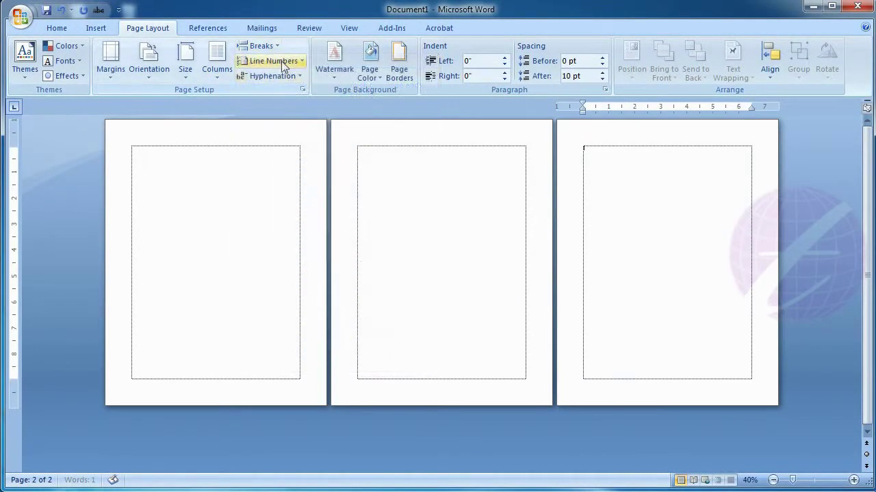
{"action": "left_click", "coordinate": [280, 52]}
{"action": "left_click", "coordinate": [279, 94]}
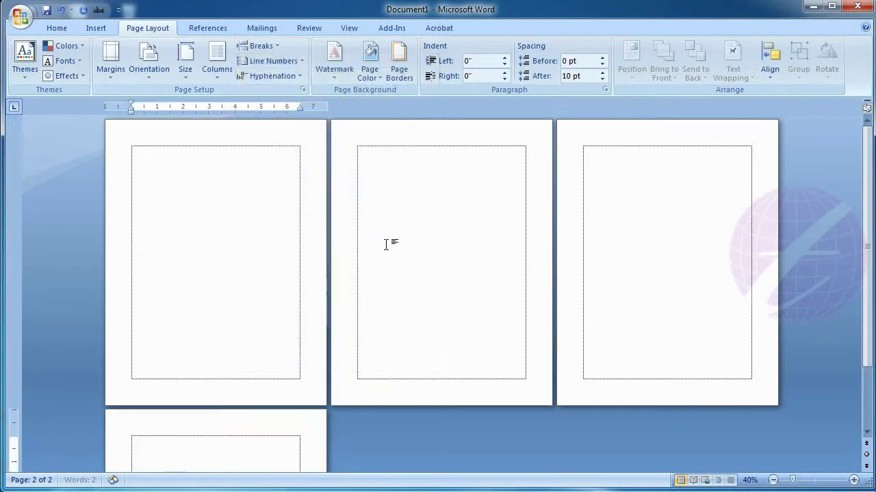
{"action": "left_click", "coordinate": [217, 225]}
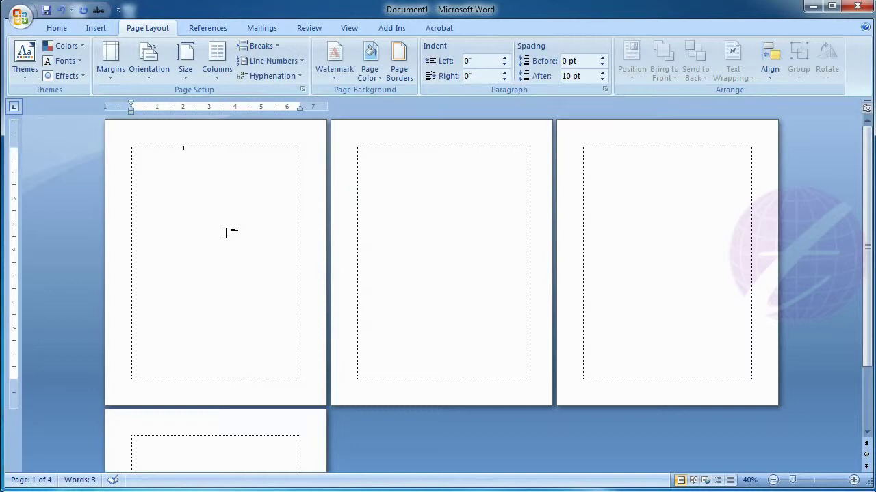
Step: Set every page to landscape, then undo back to one blank portrait page
{"action": "left_click", "coordinate": [154, 78]}
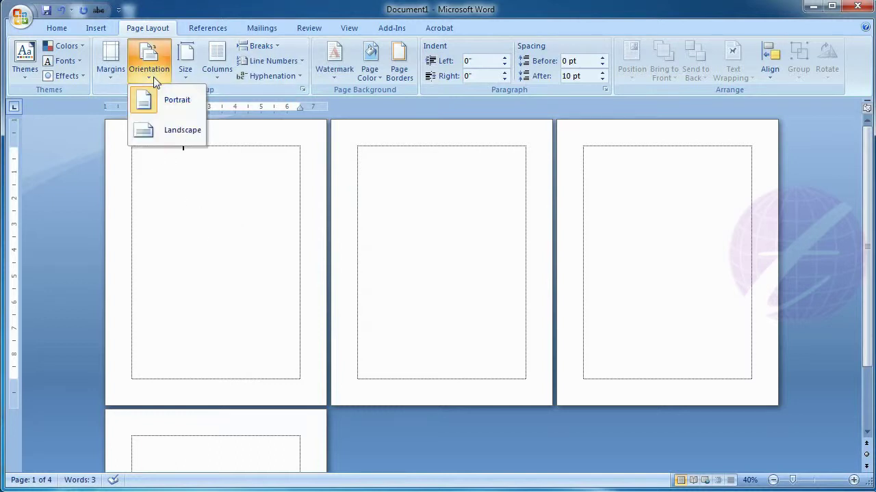
{"action": "left_click", "coordinate": [174, 129]}
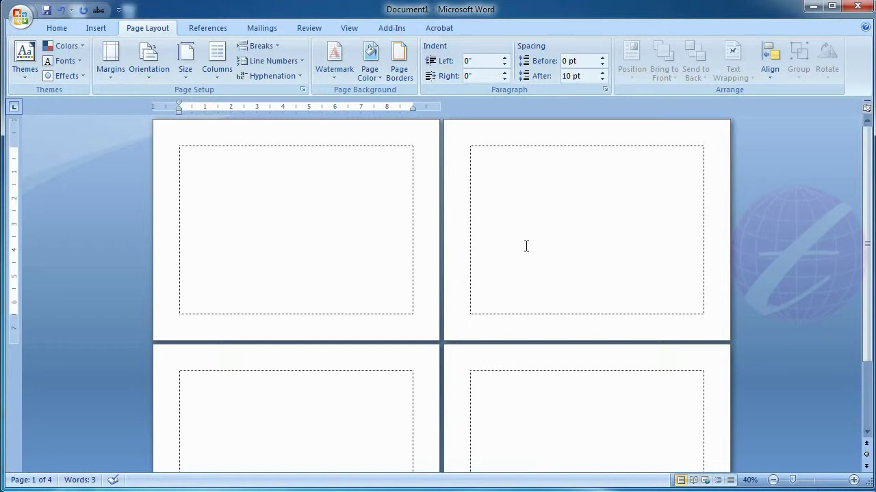
{"action": "key", "text": "ctrl+z"}
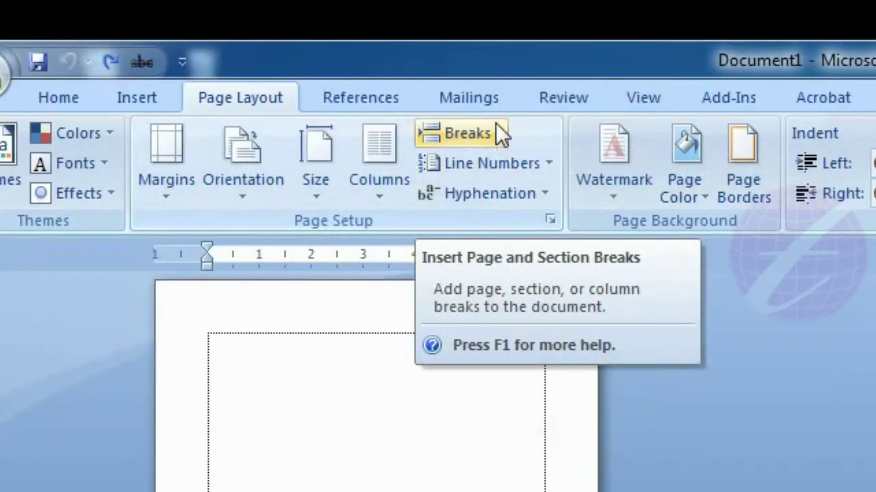
Step: Insert a Next Page section break and make only page 1 landscape, leaving page 2 portrait
{"action": "left_click", "coordinate": [496, 85]}
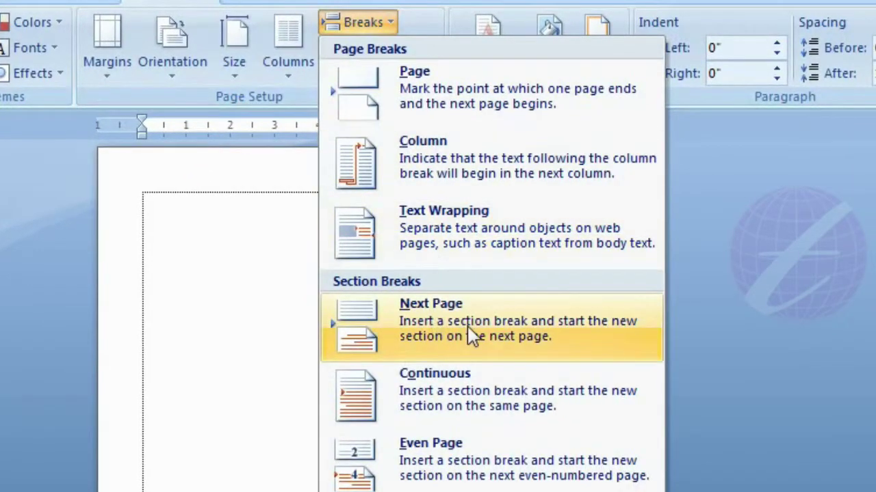
{"action": "left_click", "coordinate": [468, 327]}
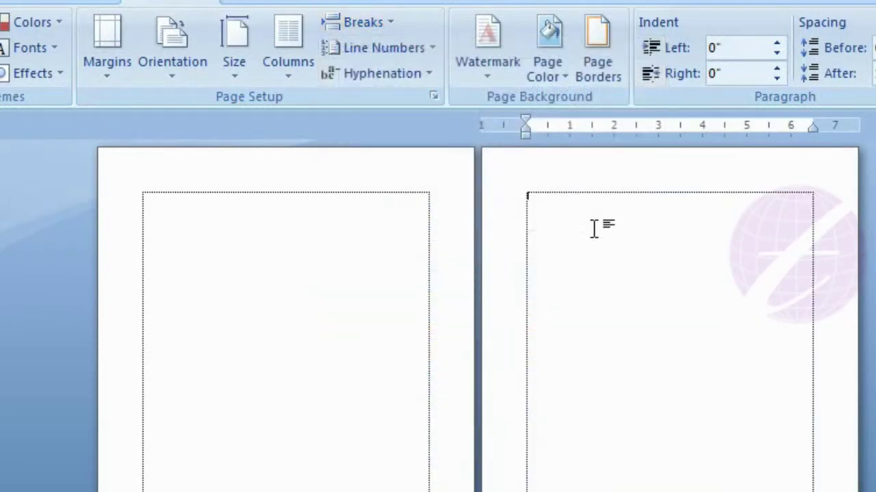
{"action": "left_click", "coordinate": [251, 235]}
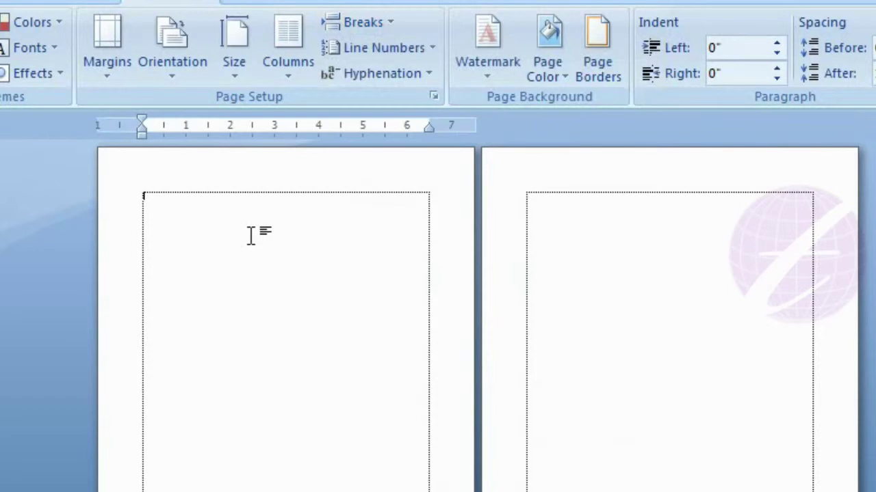
{"action": "left_click", "coordinate": [176, 65]}
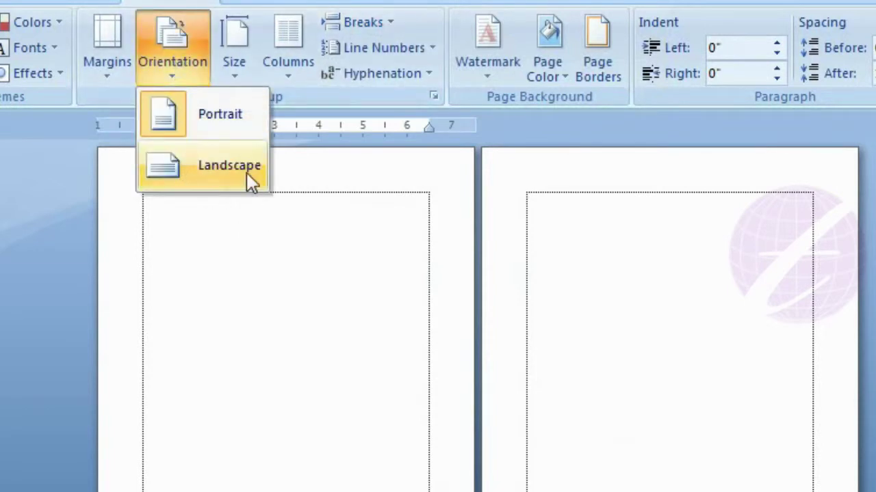
{"action": "left_click", "coordinate": [246, 173]}
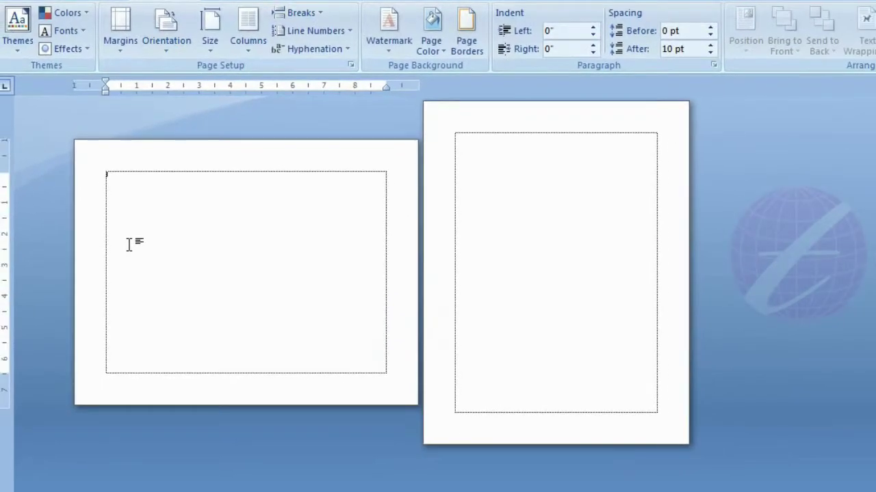
{"action": "left_click", "coordinate": [533, 189]}
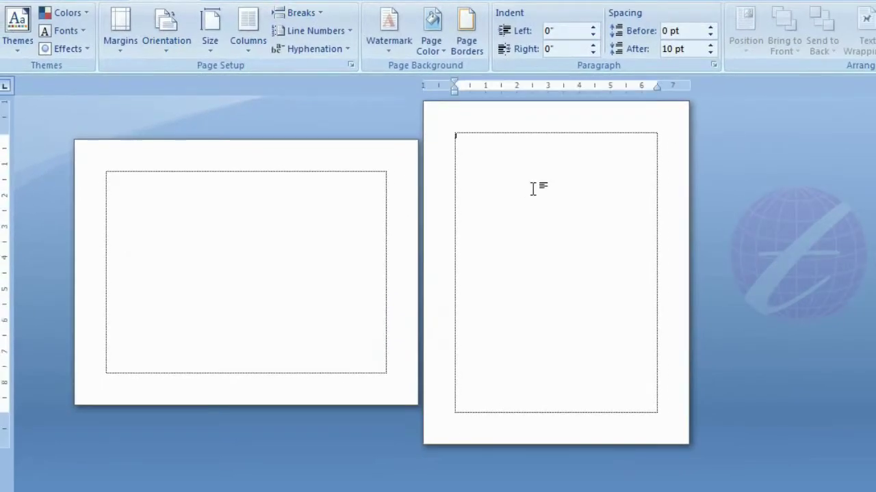
Step: Add a Next Page section break for a third page and set it to landscape
{"action": "left_click", "coordinate": [307, 12]}
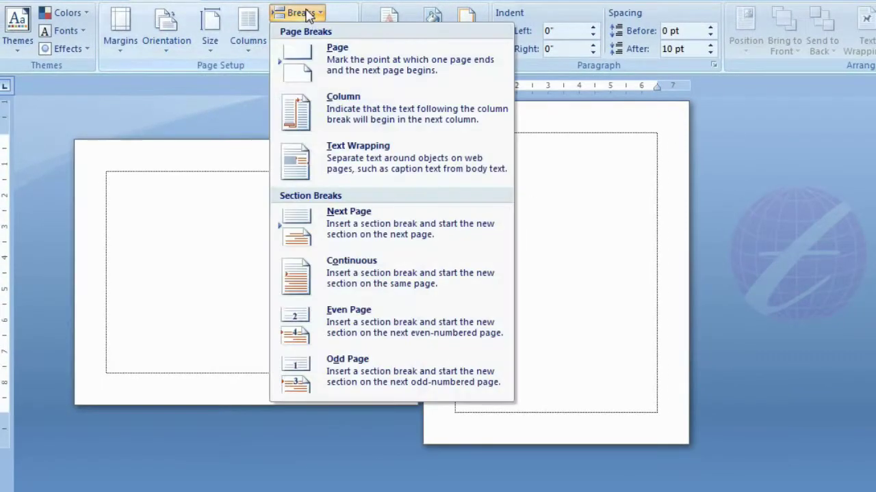
{"action": "left_click", "coordinate": [347, 218]}
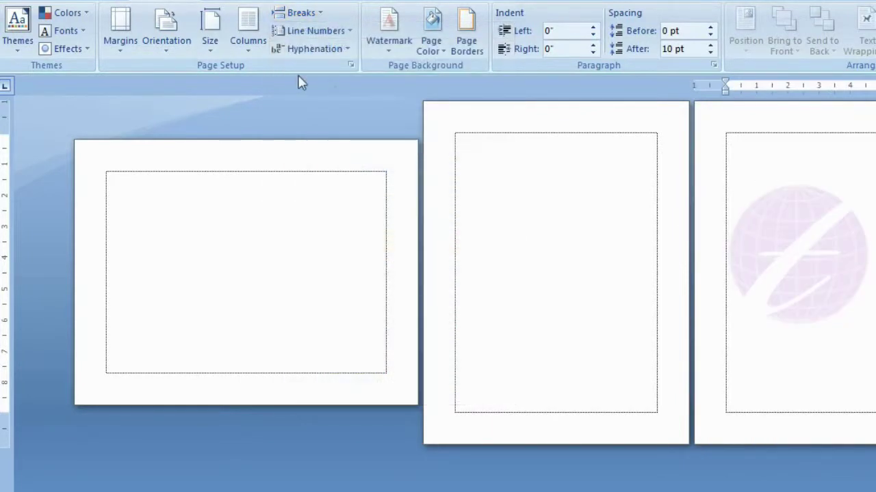
{"action": "left_click", "coordinate": [164, 51]}
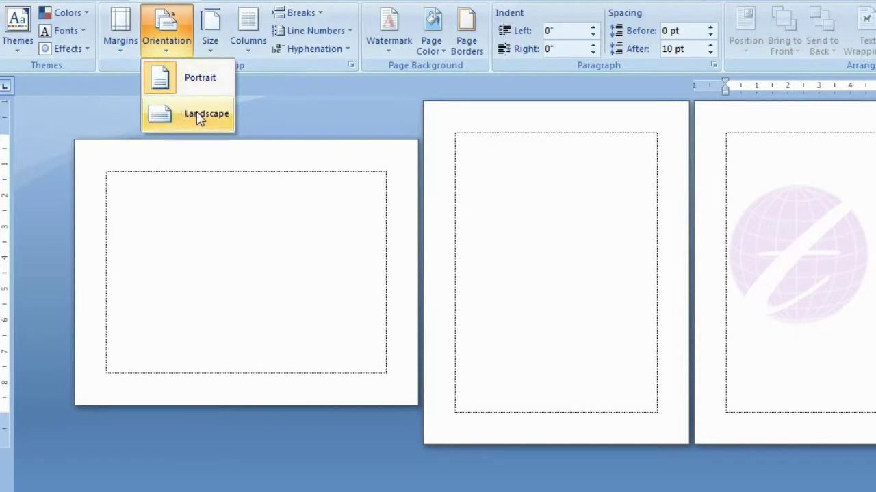
{"action": "left_click", "coordinate": [197, 114]}
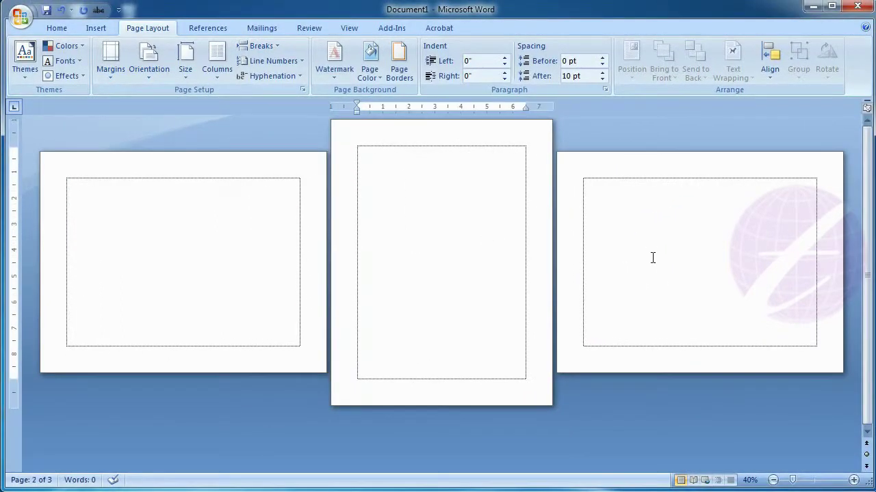
Step: Check each page's section, ending with the caret on the portrait middle page
{"action": "left_click", "coordinate": [651, 258]}
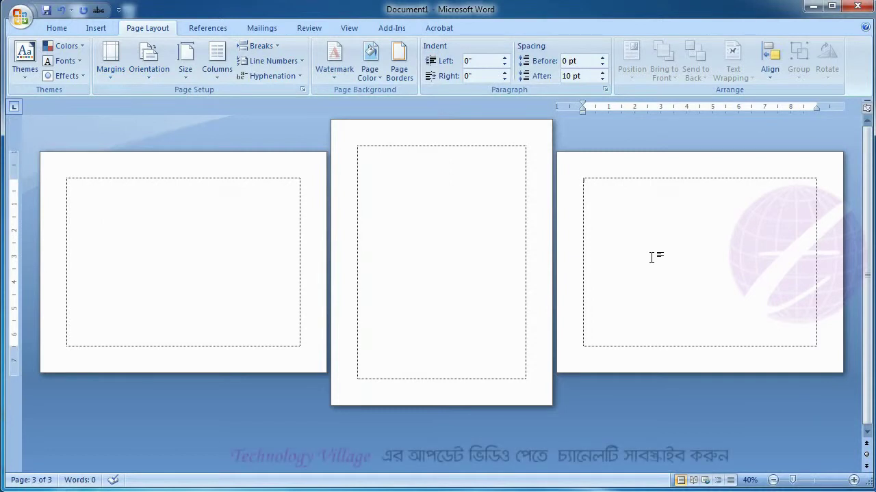
{"action": "left_click", "coordinate": [272, 50]}
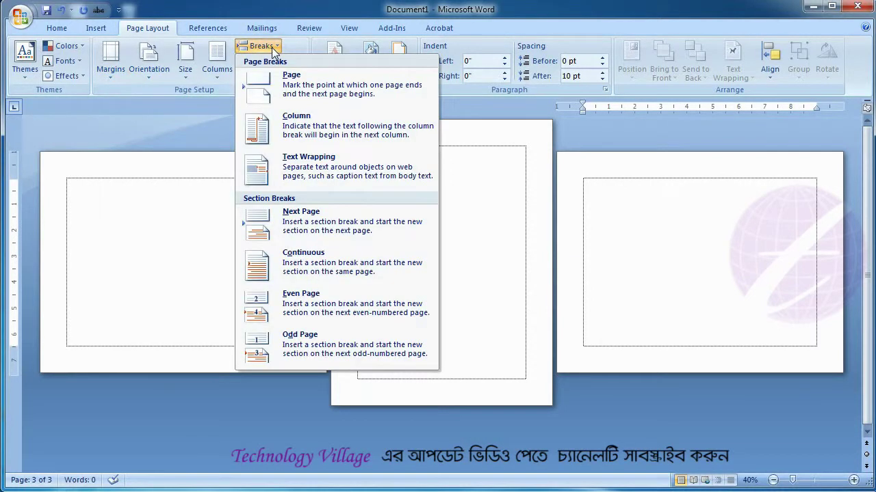
{"action": "left_click", "coordinate": [611, 241]}
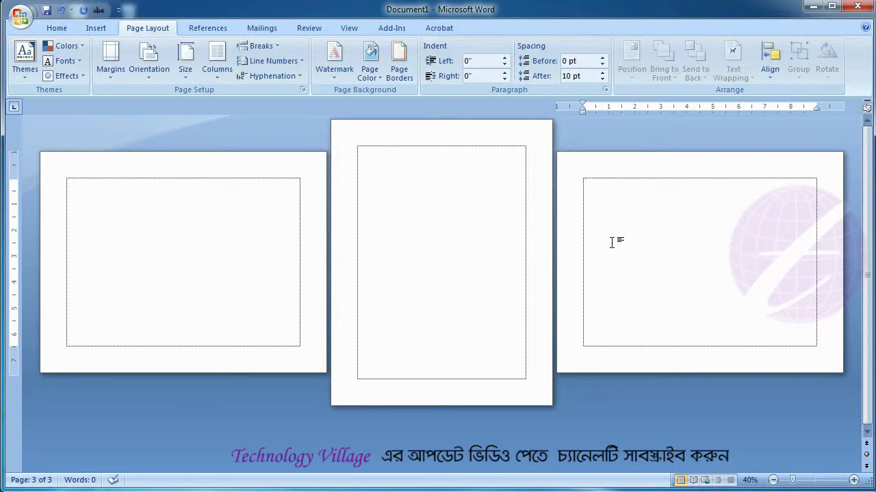
{"action": "left_click", "coordinate": [234, 232]}
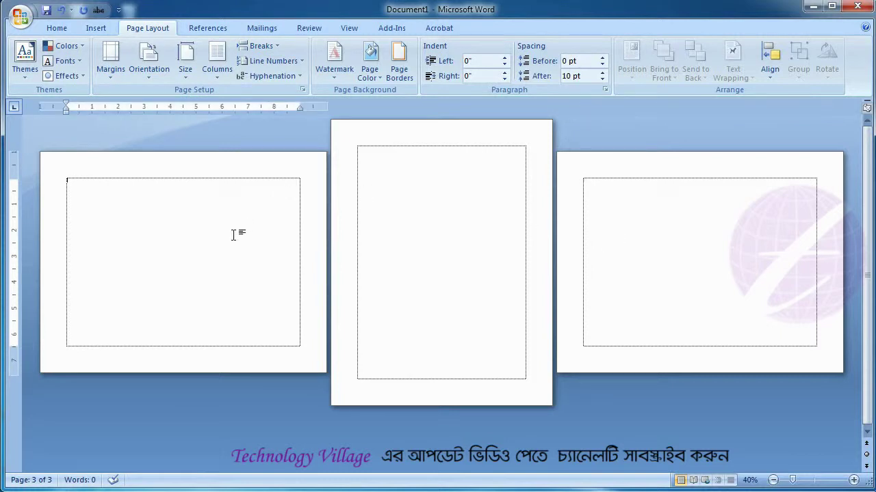
{"action": "left_click", "coordinate": [376, 240]}
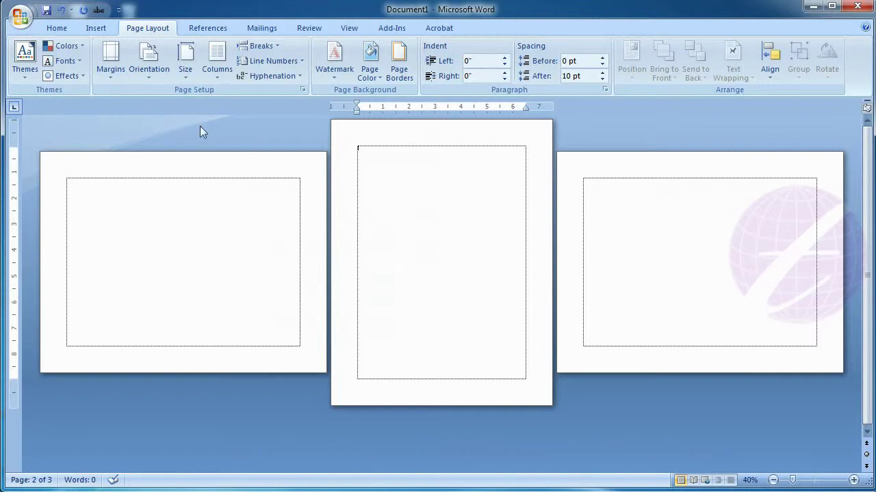
Step: Give the middle page two columns and zoom in to 130%
{"action": "left_click", "coordinate": [221, 79]}
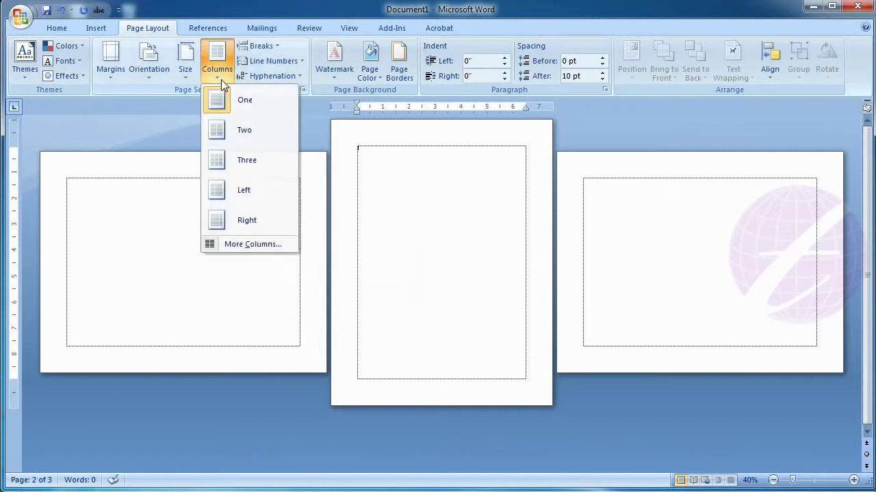
{"action": "left_click", "coordinate": [243, 132]}
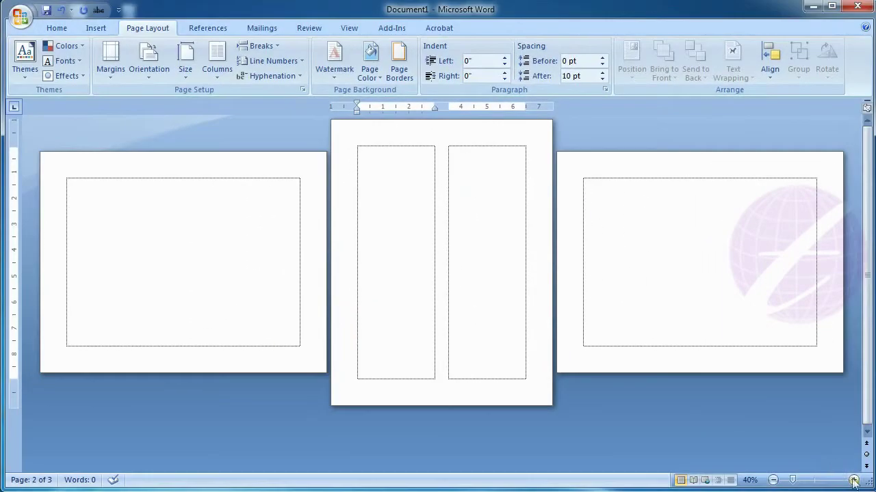
{"action": "left_click", "coordinate": [854, 480]}
{"action": "left_click", "coordinate": [853, 480]}
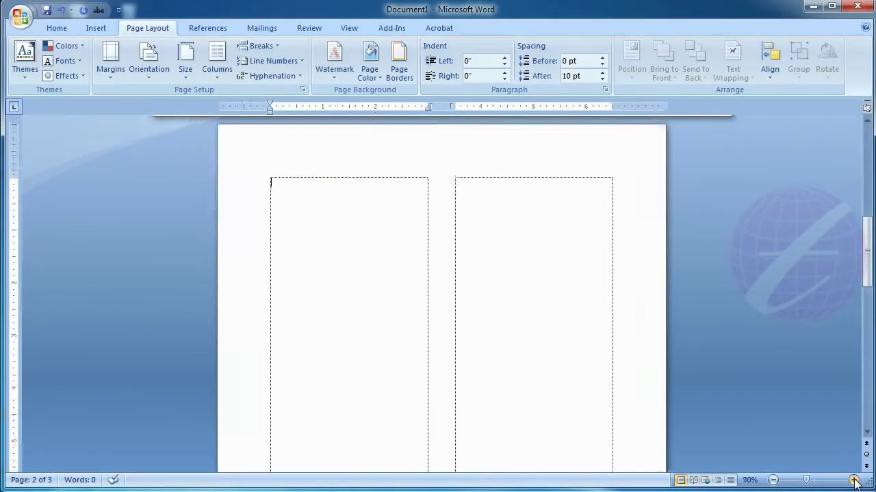
{"action": "left_click", "coordinate": [854, 481]}
{"action": "left_click", "coordinate": [854, 480]}
{"action": "left_click", "coordinate": [853, 480]}
{"action": "left_click", "coordinate": [853, 480]}
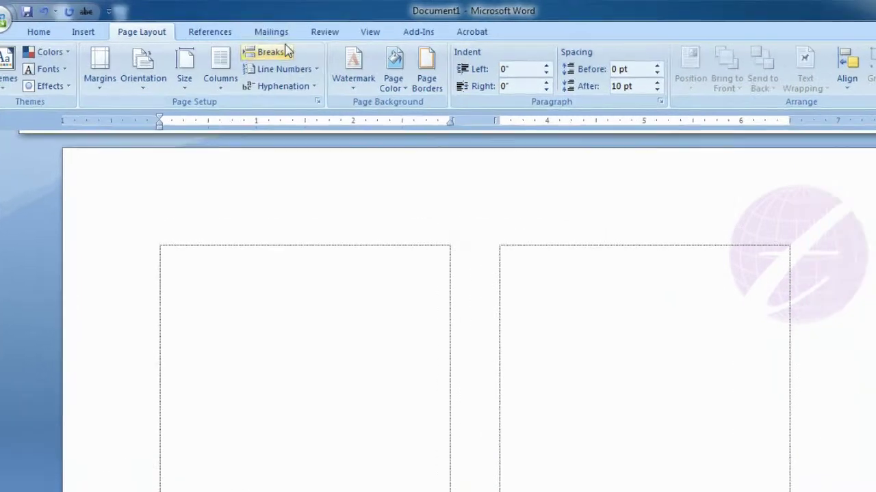
Step: Insert a column break on the middle page and type 'yt' at the top of the right column
{"action": "left_click", "coordinate": [261, 46]}
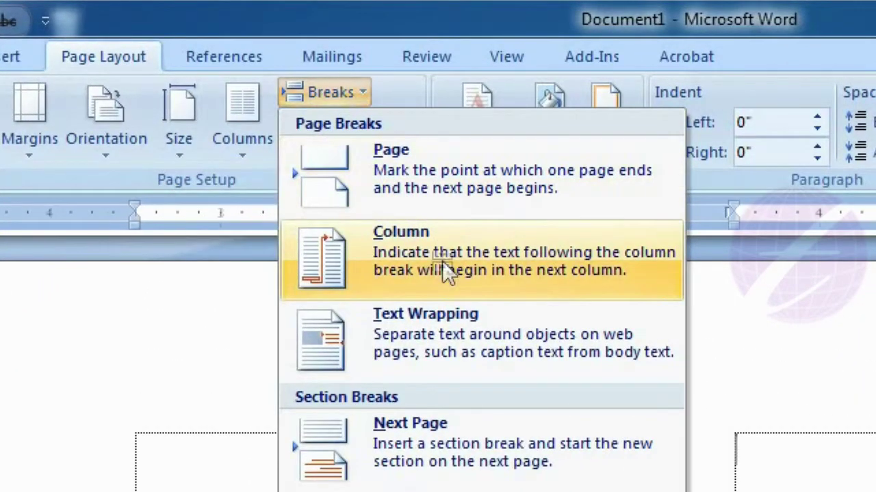
{"action": "left_click", "coordinate": [442, 261]}
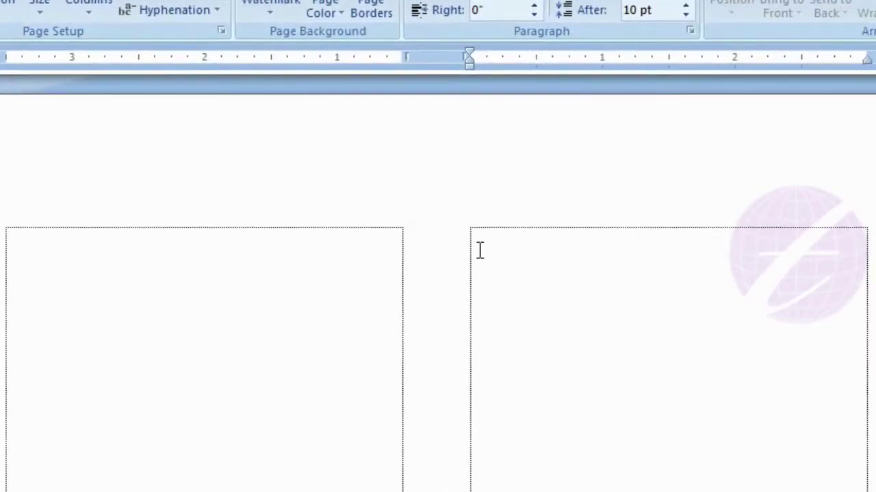
{"action": "left_click", "coordinate": [165, 302]}
{"action": "left_click", "coordinate": [557, 271]}
{"action": "type", "text": "y"}
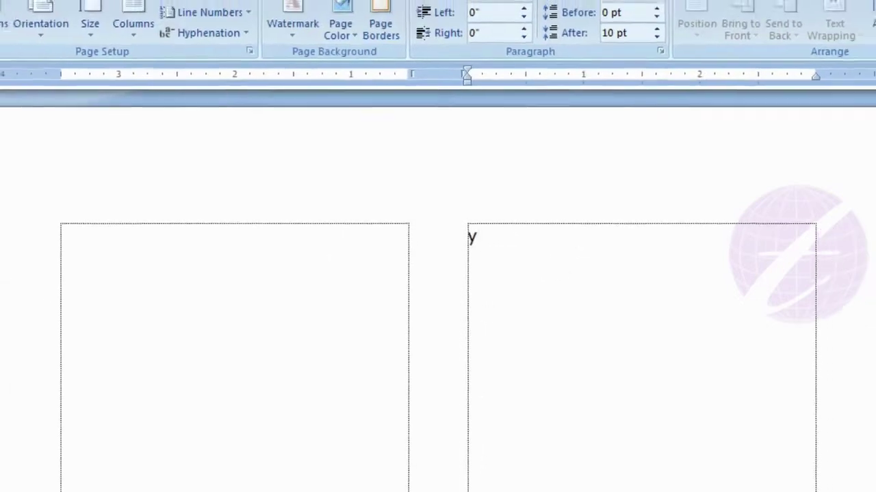
{"action": "type", "text": "t"}
{"action": "left_click", "coordinate": [200, 235]}
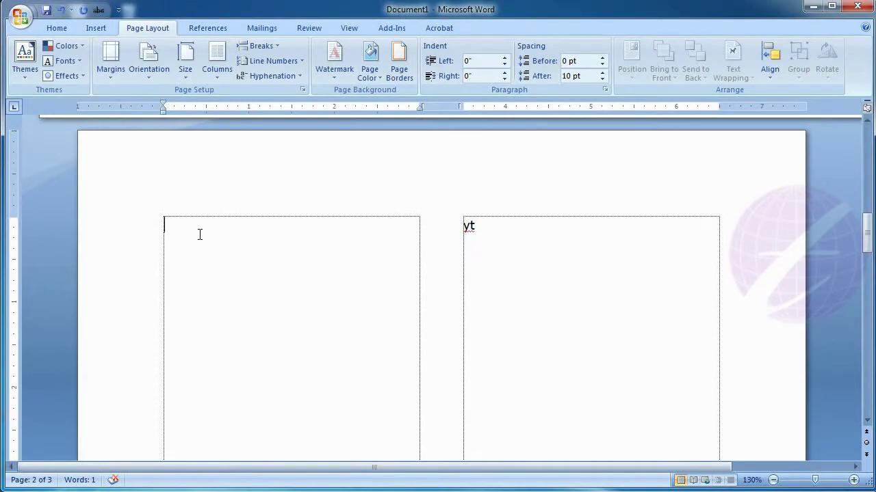